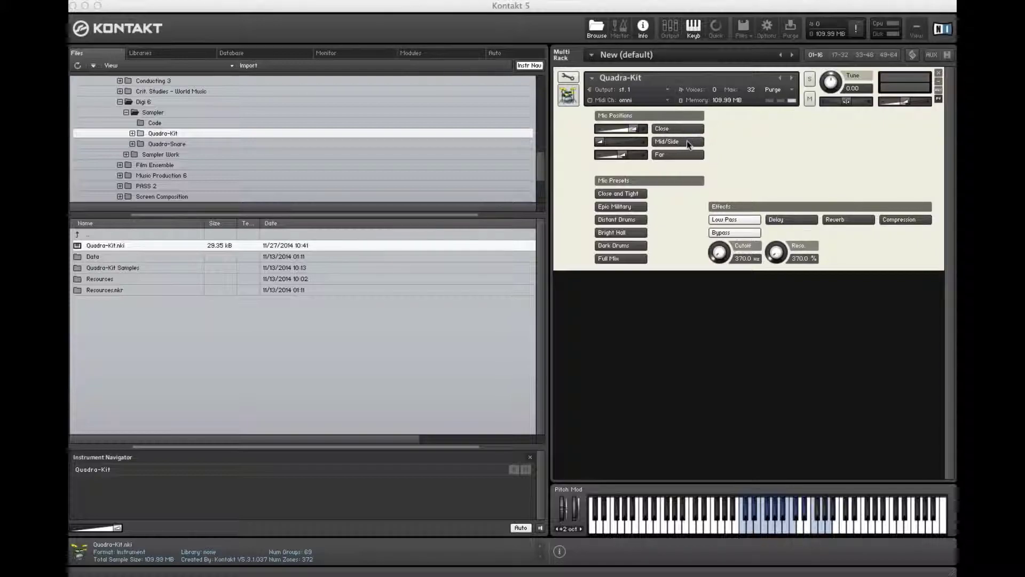
# Step: Load the Close and Tight and Epic Military mic presets in turn, ending on the Full Mix preset
pyautogui.click(619, 194)
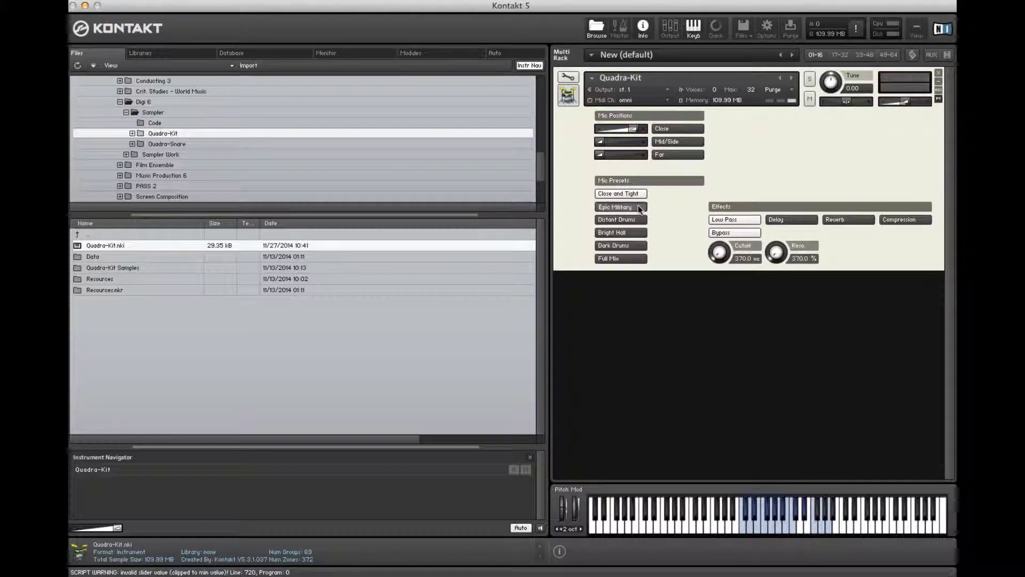
pyautogui.click(639, 208)
pyautogui.moveTo(601, 127); pyautogui.dragTo(624, 143)
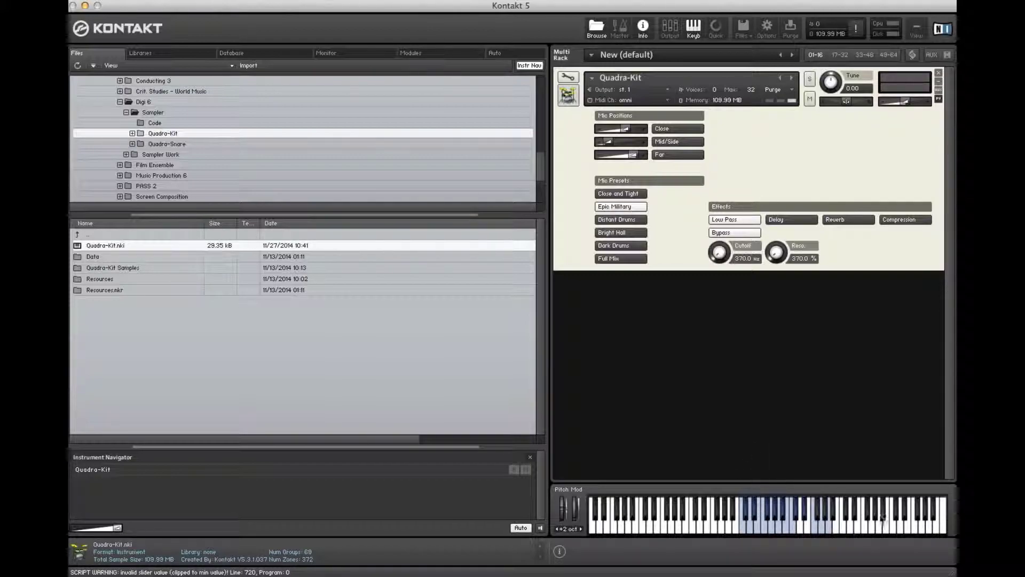
pyautogui.click(633, 260)
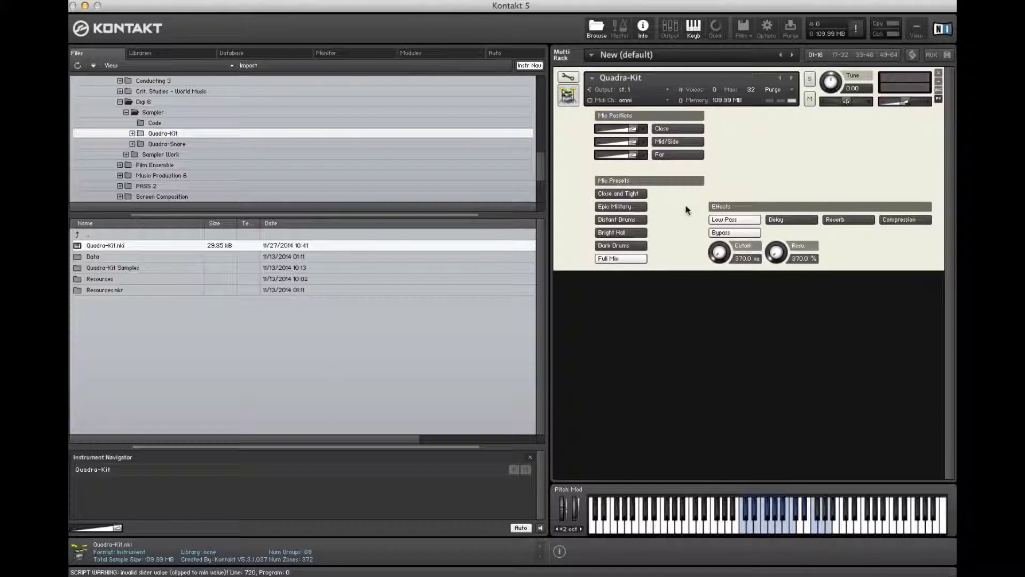
# Step: Audition the Quadra-Kit drum samples on the lower group of mapped keys of the on-screen keyboard, starting from the lowest one
pyautogui.click(741, 531)
pyautogui.click(750, 531)
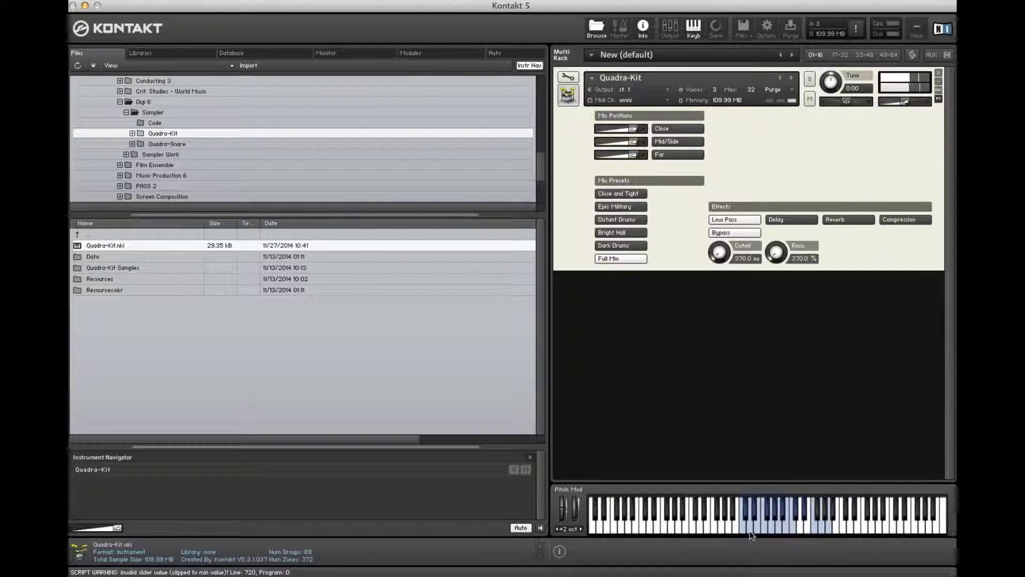
pyautogui.click(766, 508)
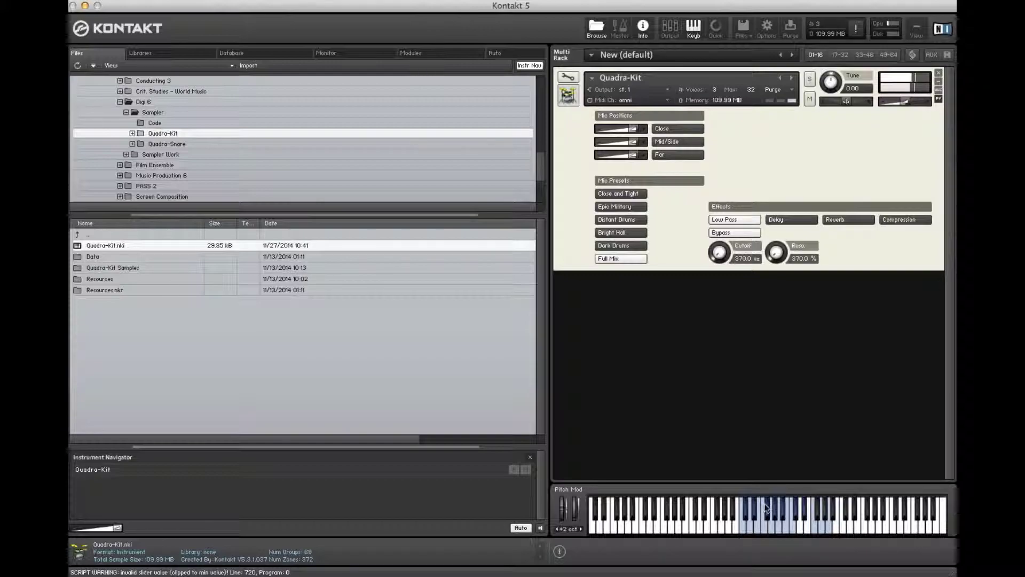
pyautogui.click(765, 533)
pyautogui.click(773, 527)
pyautogui.click(783, 532)
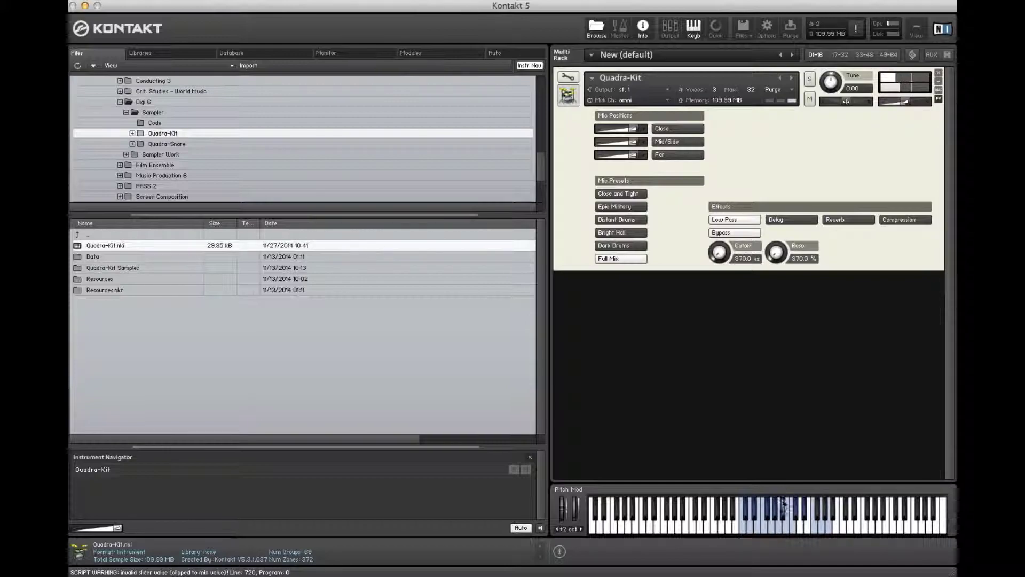
pyautogui.click(793, 530)
pyautogui.click(801, 532)
pyautogui.click(743, 505)
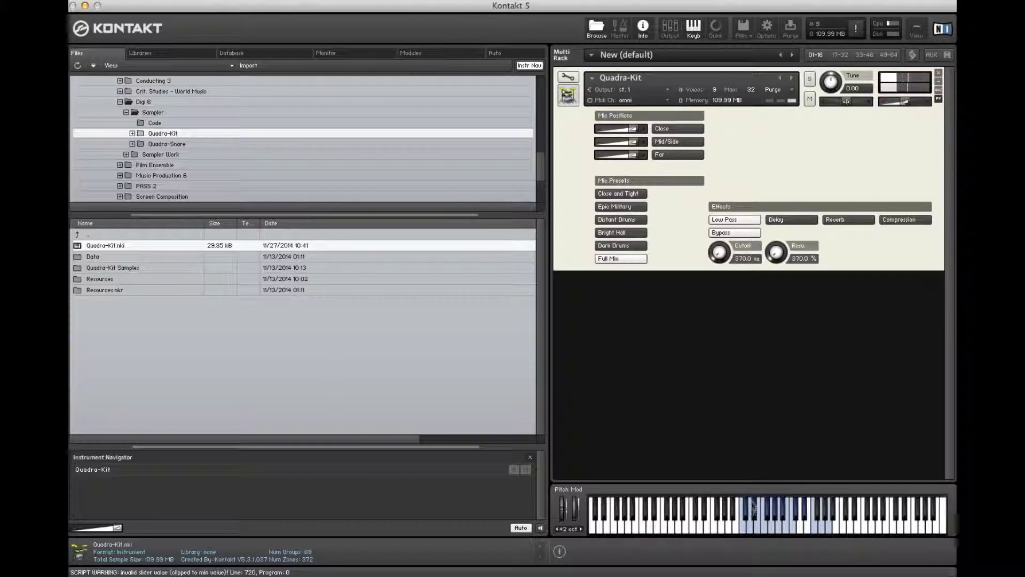
pyautogui.click(773, 522)
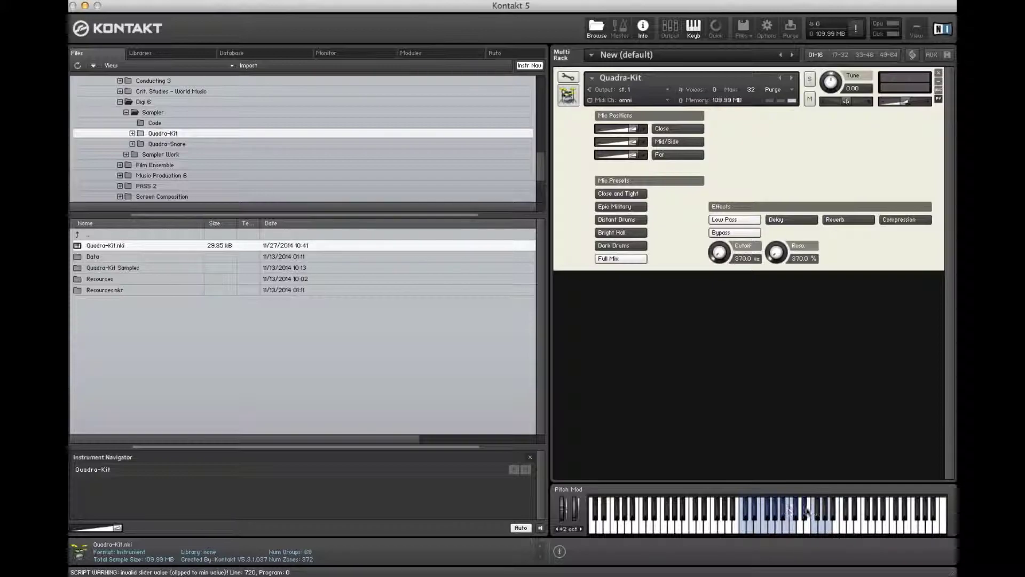
# Step: Audition the samples on the mapped black keys in ascending order, striking most of them repeatedly
pyautogui.click(745, 514)
pyautogui.click(747, 499)
pyautogui.click(745, 516)
pyautogui.click(745, 513)
pyautogui.click(753, 514)
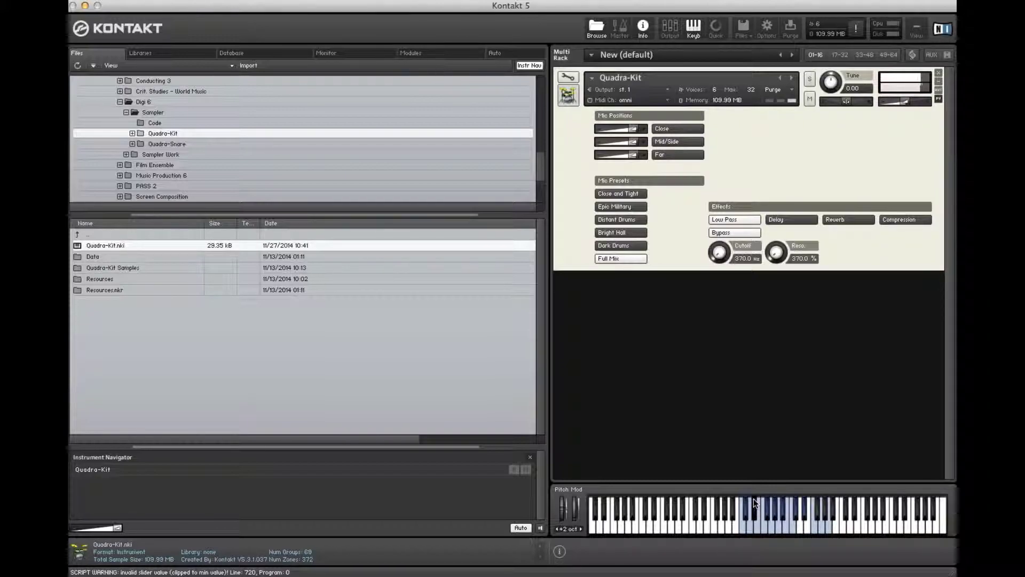
pyautogui.click(753, 515)
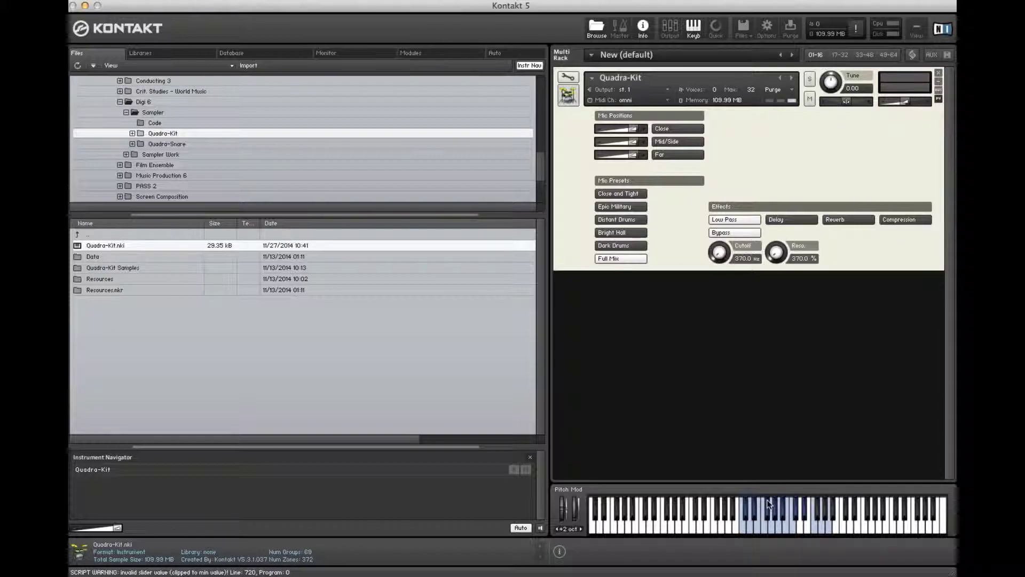
pyautogui.click(768, 514)
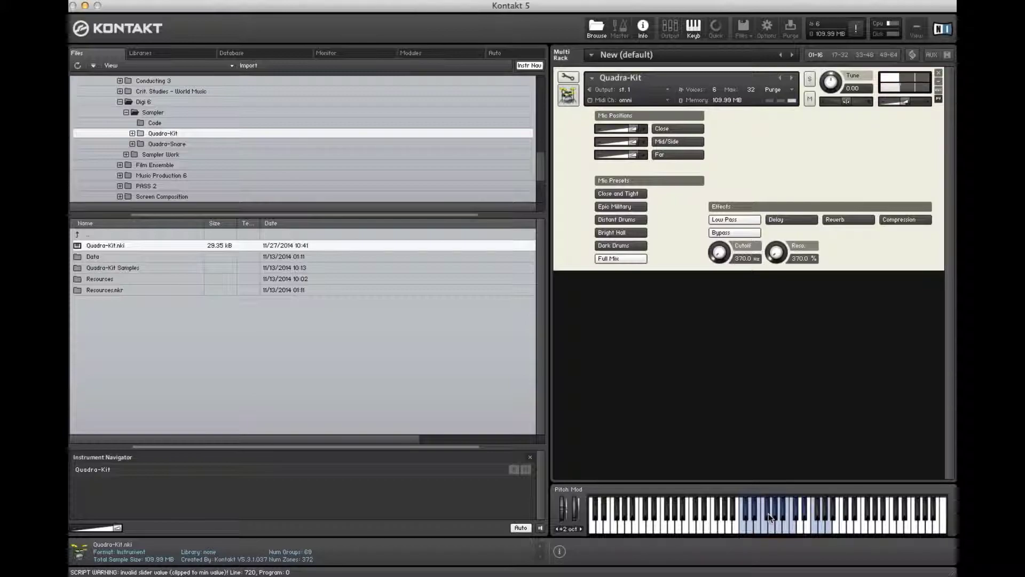
pyautogui.click(768, 514)
pyautogui.click(783, 517)
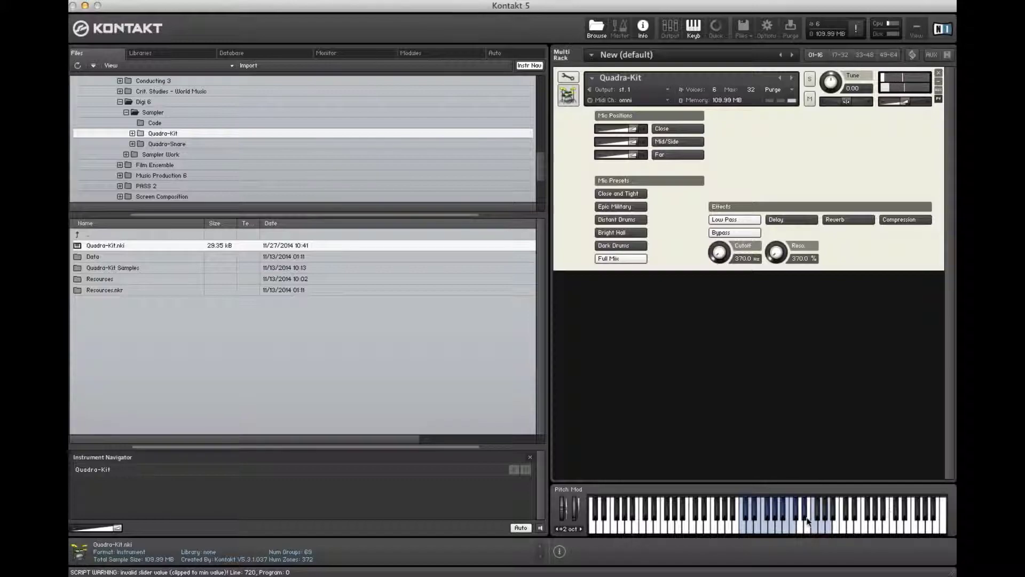
pyautogui.click(804, 514)
pyautogui.click(804, 514)
# Step: Audition the samples on the upper group of mapped white keys, and replay the lowest mapped key
pyautogui.click(812, 524)
pyautogui.click(821, 530)
pyautogui.click(821, 529)
pyautogui.click(821, 529)
pyautogui.click(833, 526)
pyautogui.click(826, 529)
pyautogui.click(831, 530)
pyautogui.click(742, 530)
pyautogui.click(741, 528)
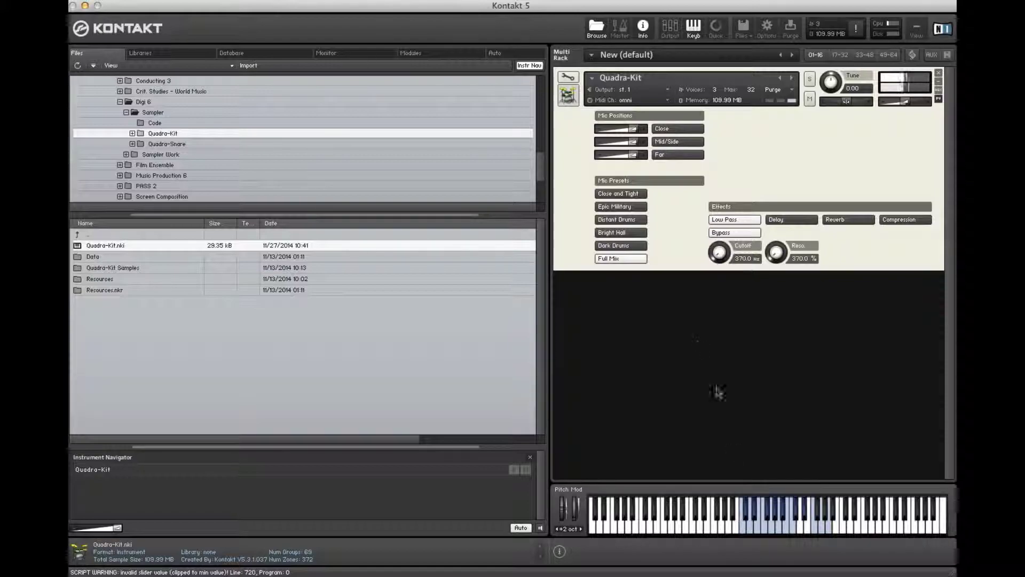
# Step: Try different Mid/Side and Far mic levels with their sliders, and restore the levels with the Full Mix preset
pyautogui.moveTo(633, 141)
pyautogui.mouseDown()
pyautogui.moveTo(589, 141)
pyautogui.moveTo(621, 158)
pyautogui.moveTo(592, 158)
pyautogui.moveTo(620, 156)
pyautogui.mouseUp()
pyautogui.moveTo(601, 142); pyautogui.dragTo(646, 145)
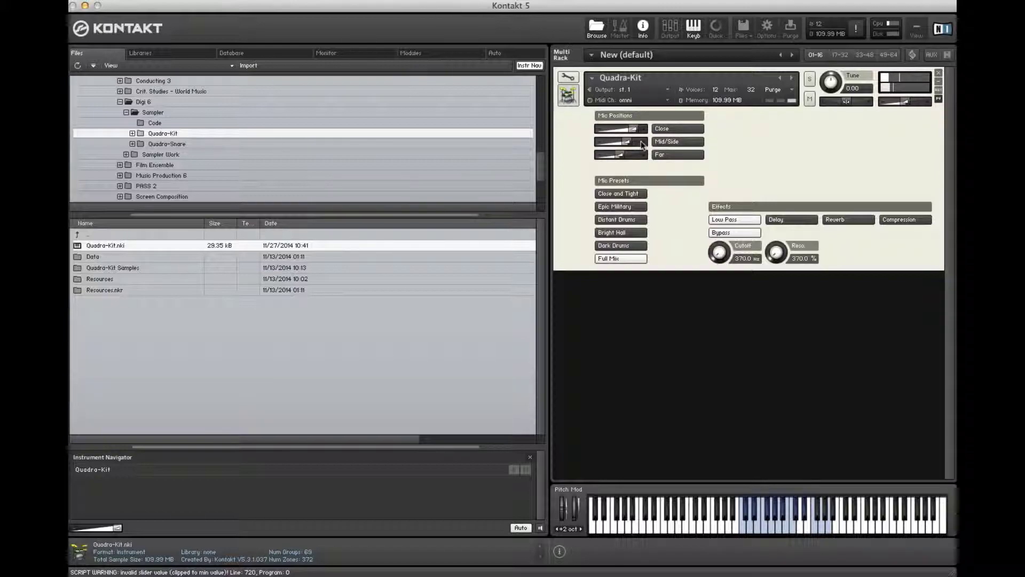
pyautogui.click(615, 262)
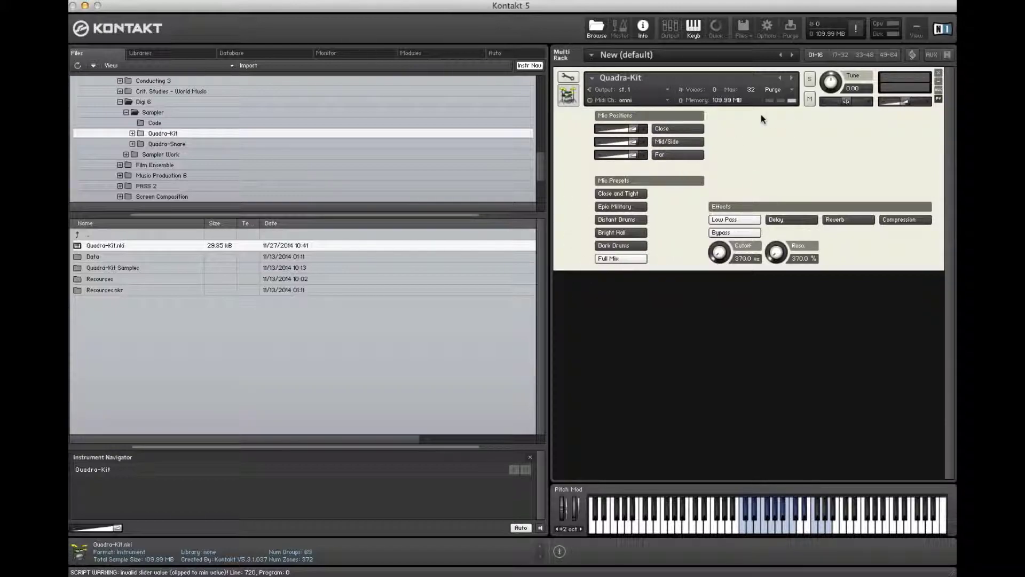
# Step: Mute and unmute the Close and Far mic positions to demonstrate their switches
pyautogui.click(663, 129)
pyautogui.click(663, 129)
pyautogui.click(661, 157)
pyautogui.click(661, 156)
pyautogui.click(670, 129)
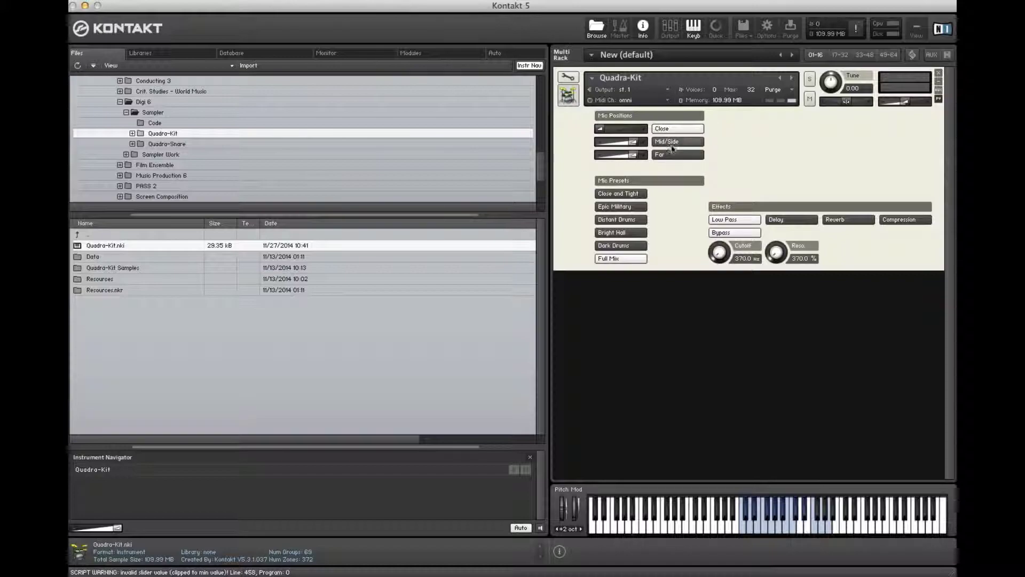
pyautogui.click(668, 154)
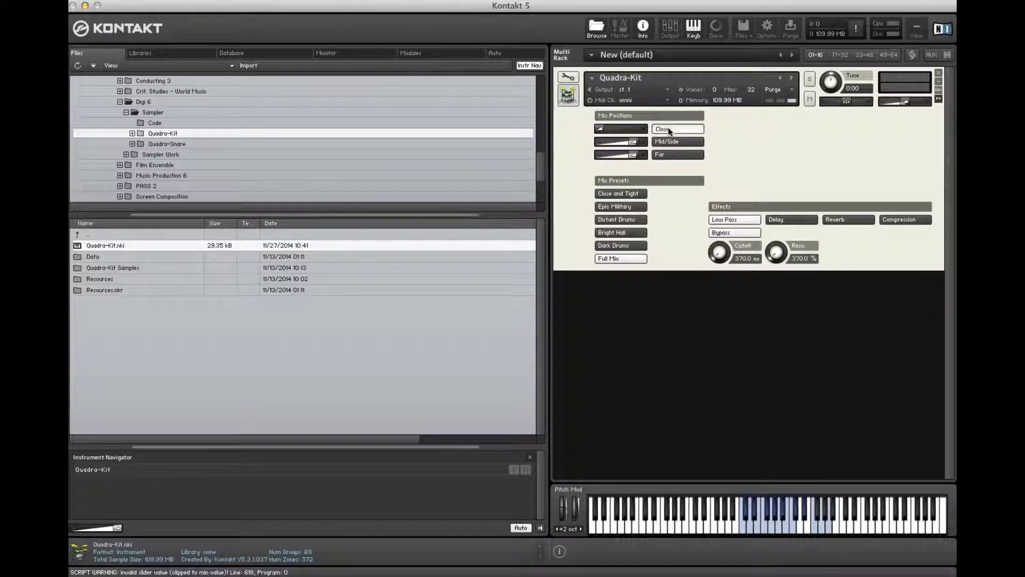
pyautogui.click(668, 127)
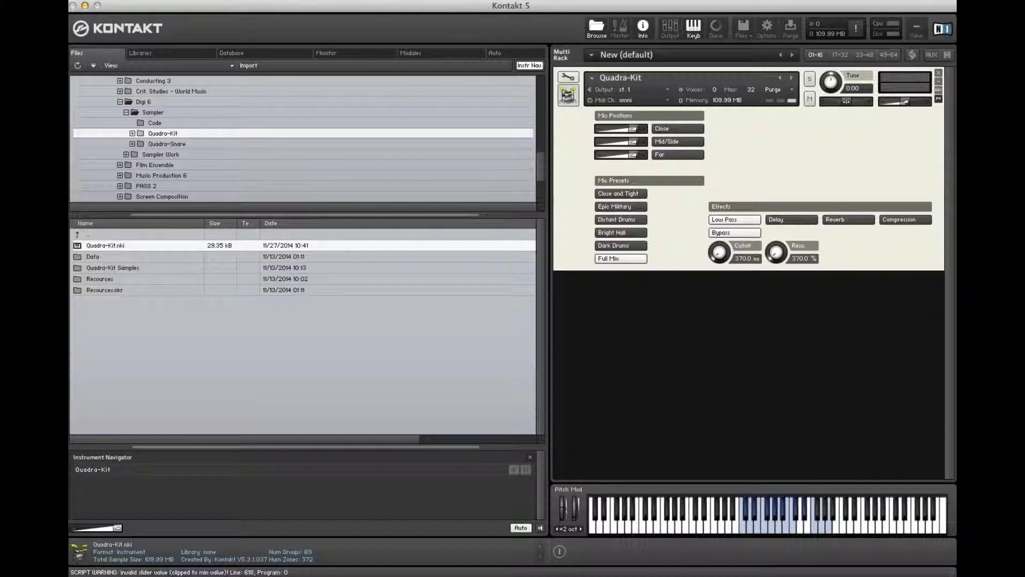
# Step: Try the Dark Drums preset, return to Full Mix, and switch the Close mic off and on again
pyautogui.click(625, 245)
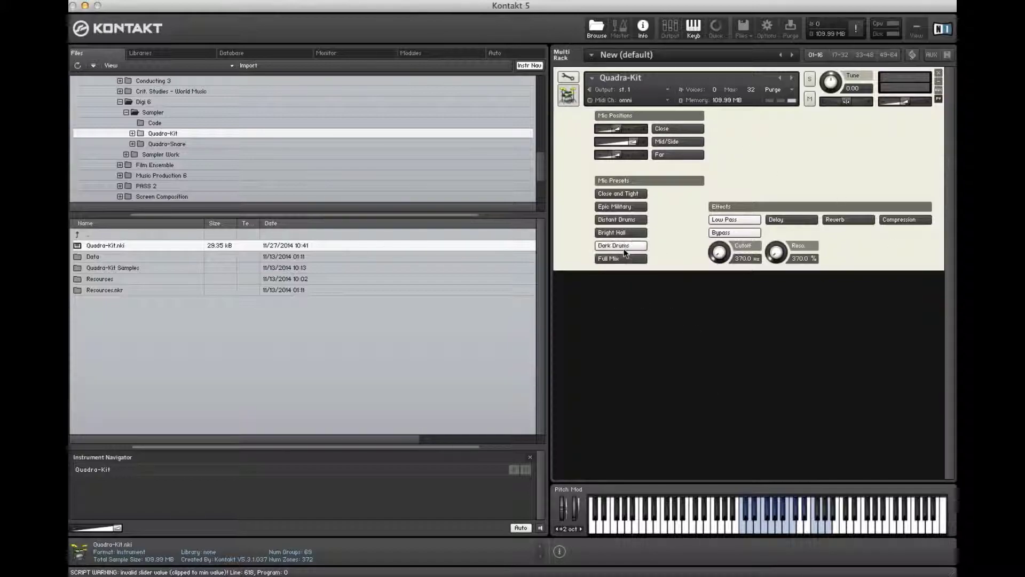
pyautogui.click(625, 258)
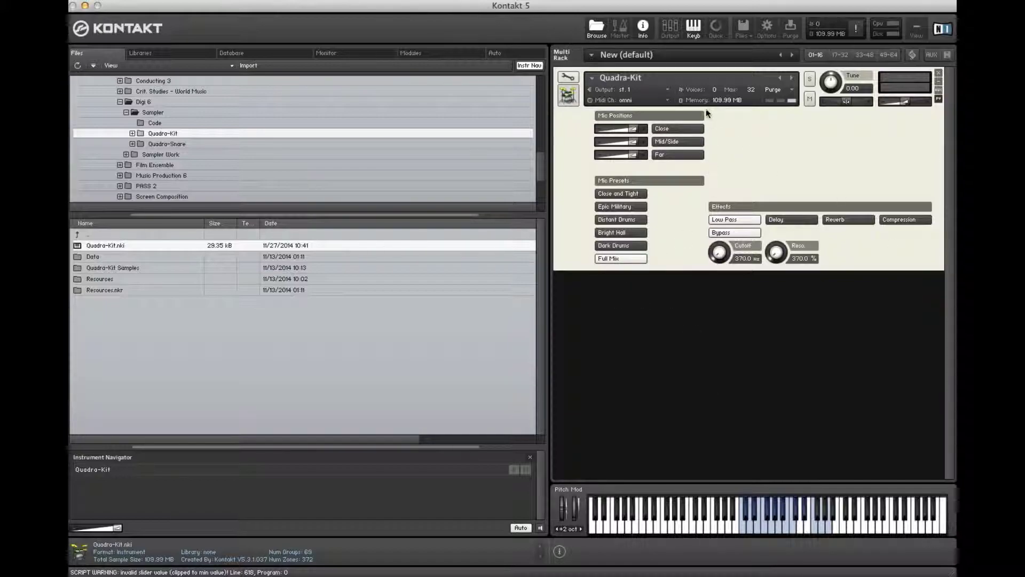
pyautogui.click(679, 131)
pyautogui.click(679, 135)
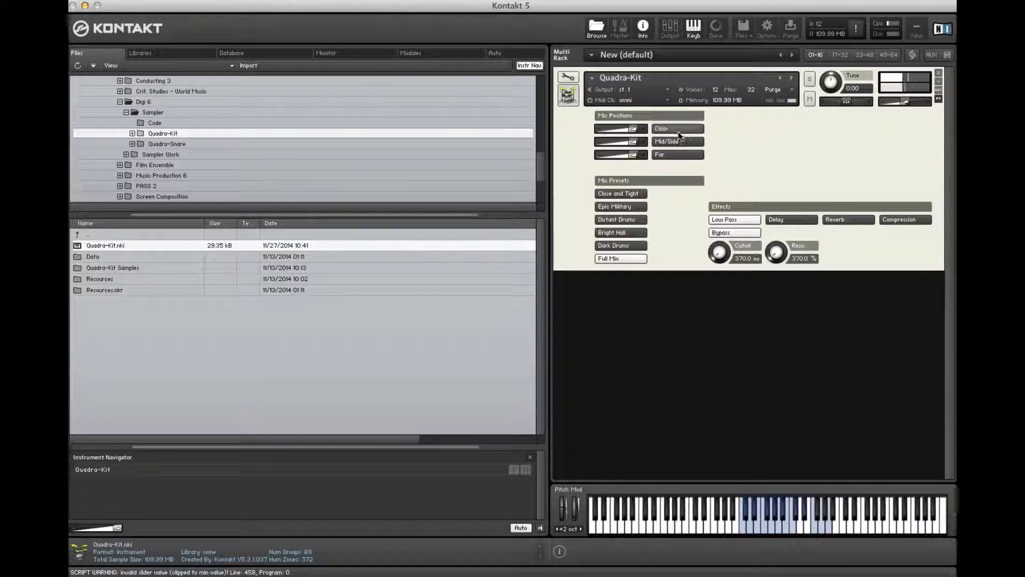
# Step: Compare single mic positions by muting Far and Mid/Side, and swapping the Close mic for Mid/Side
pyautogui.click(670, 156)
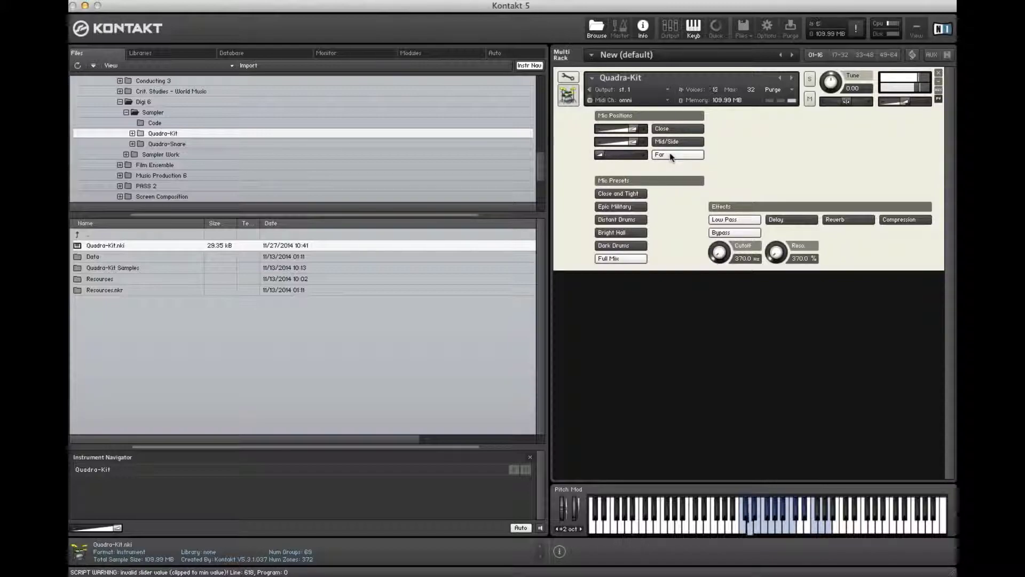
pyautogui.click(675, 143)
pyautogui.click(679, 127)
pyautogui.click(674, 142)
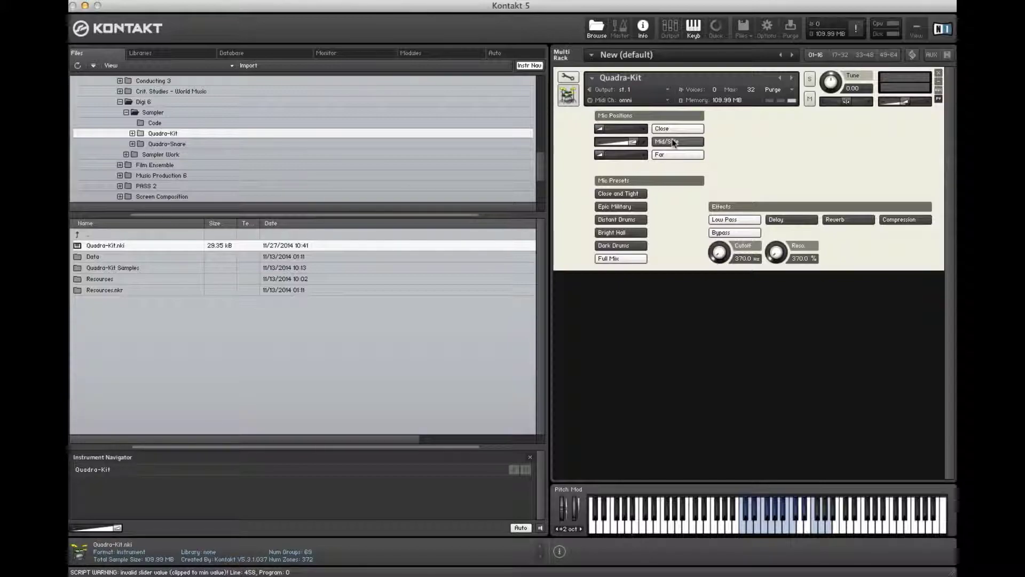
# Step: Blend the Far mic with a lowered Mid/Side level, try Distant Drums, and restore Full Mix with the Close mic unmuted
pyautogui.click(662, 155)
pyautogui.moveTo(632, 145); pyautogui.dragTo(623, 144)
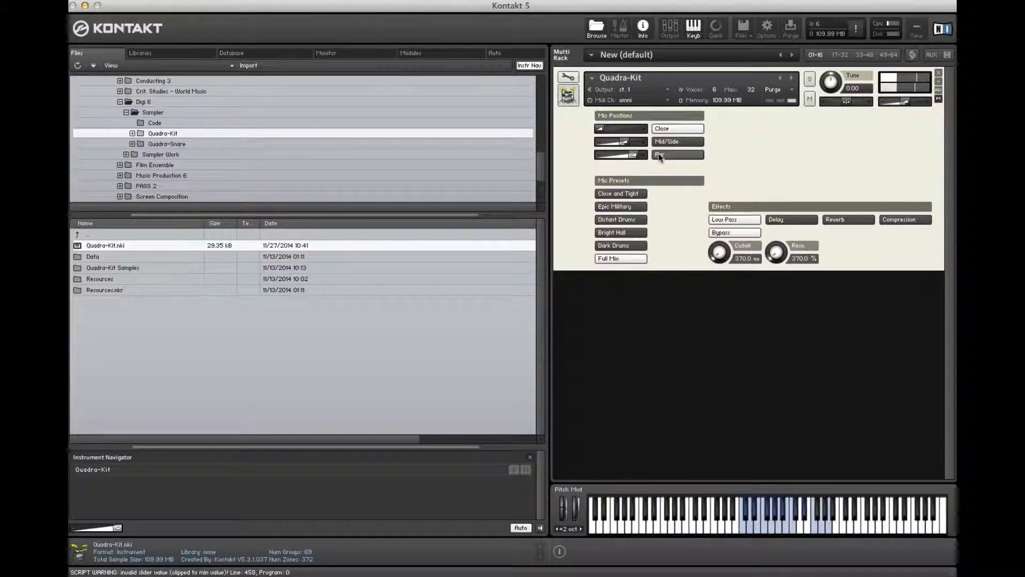
pyautogui.click(615, 220)
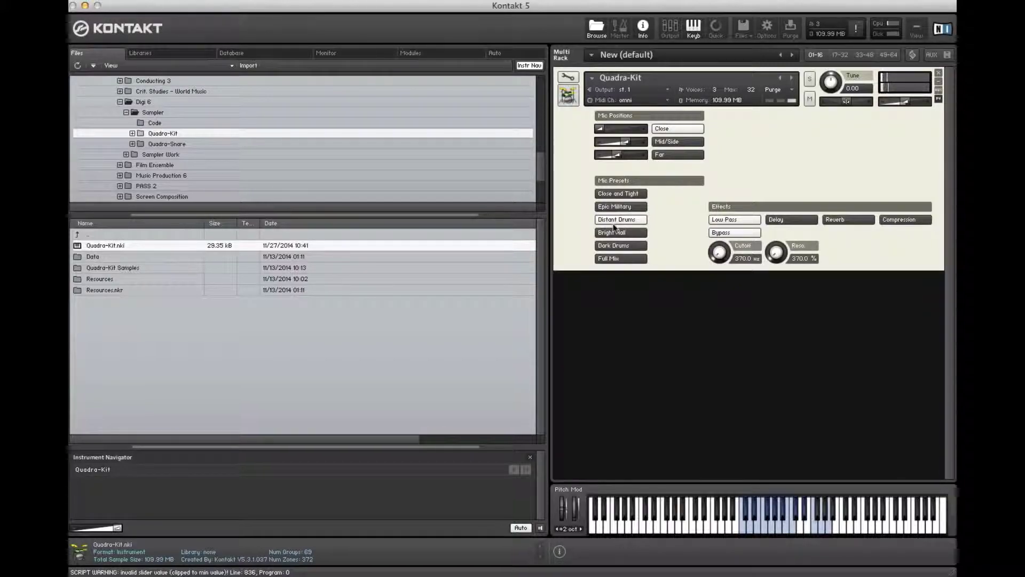
pyautogui.click(628, 260)
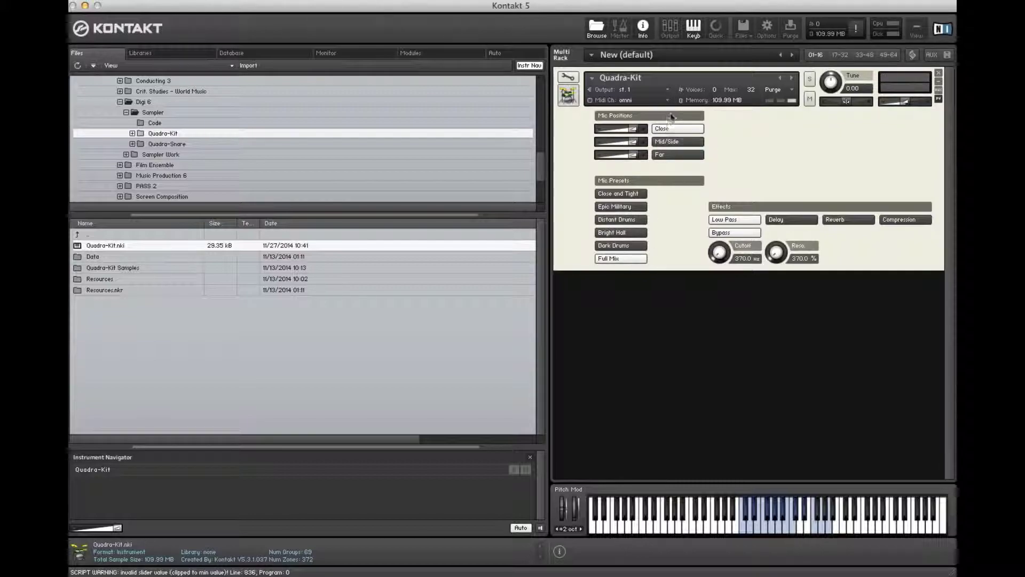
pyautogui.click(678, 128)
# Step: Toggle the Low Pass filter's bypass off and on, and display the Delay effect's controls
pyautogui.click(748, 232)
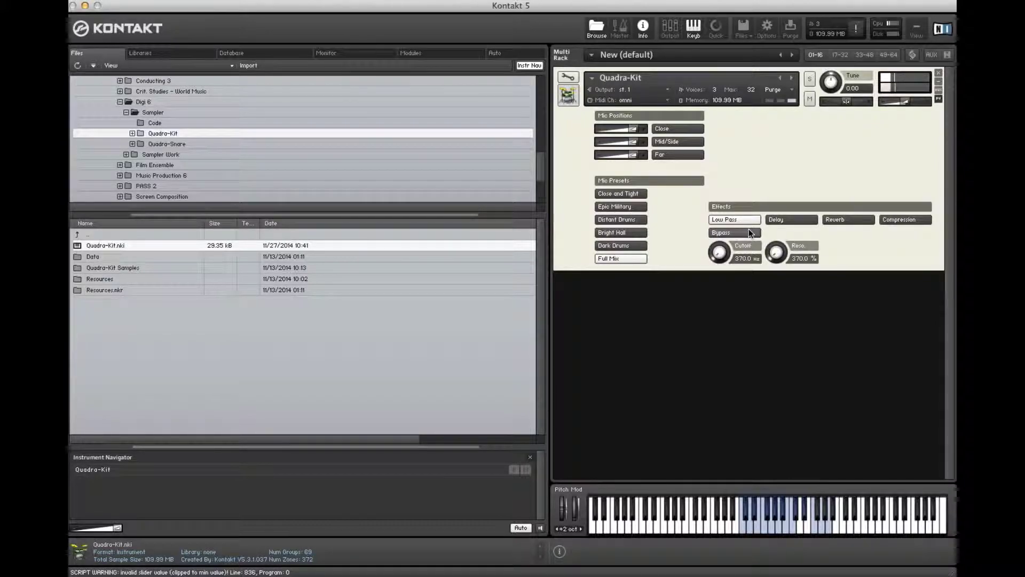
pyautogui.click(748, 232)
pyautogui.click(792, 220)
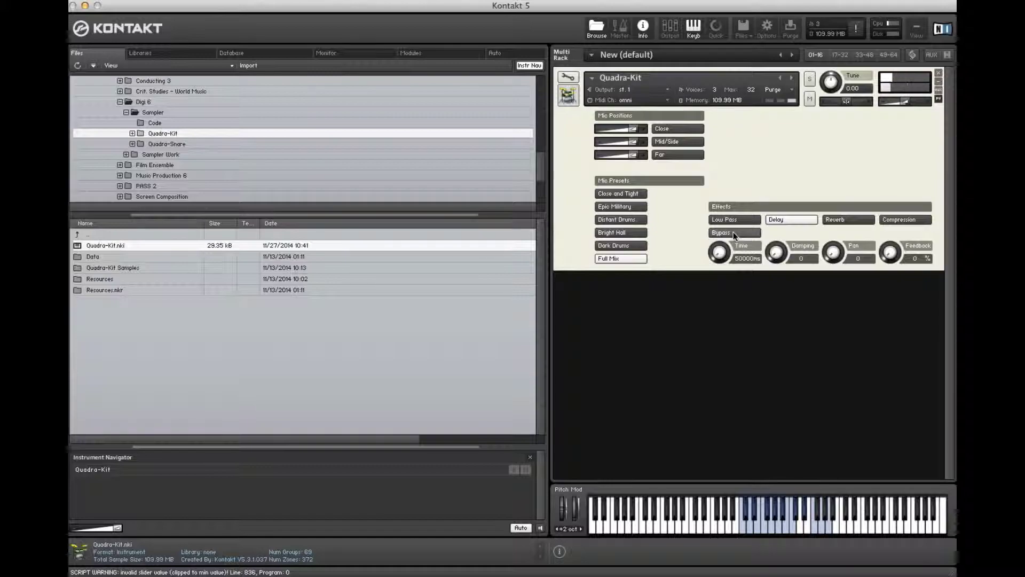
# Step: Display the Reverb effect's controls and mute the Mid/Side and Far mics, leaving only Close active
pyautogui.click(843, 220)
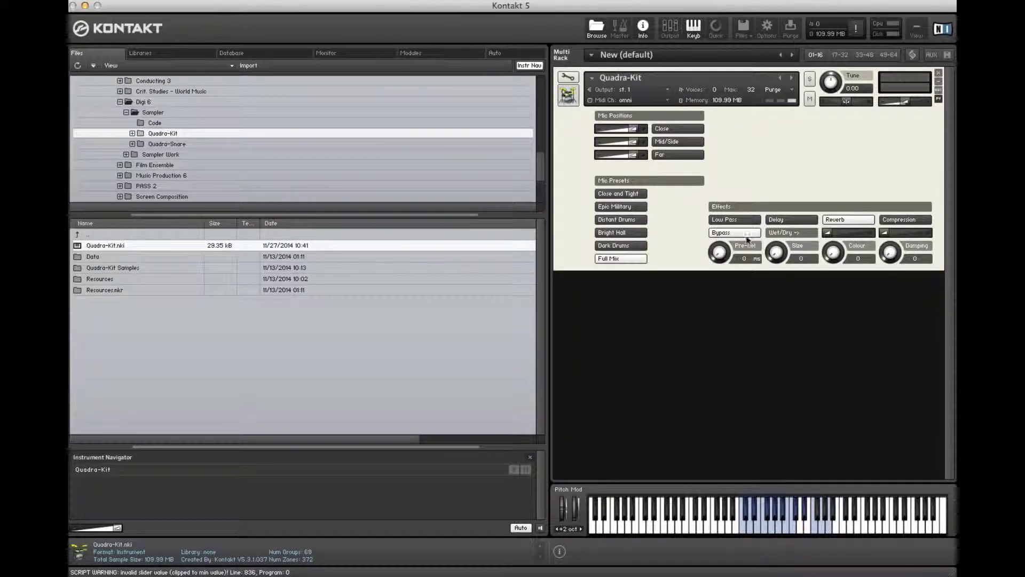
pyautogui.click(667, 142)
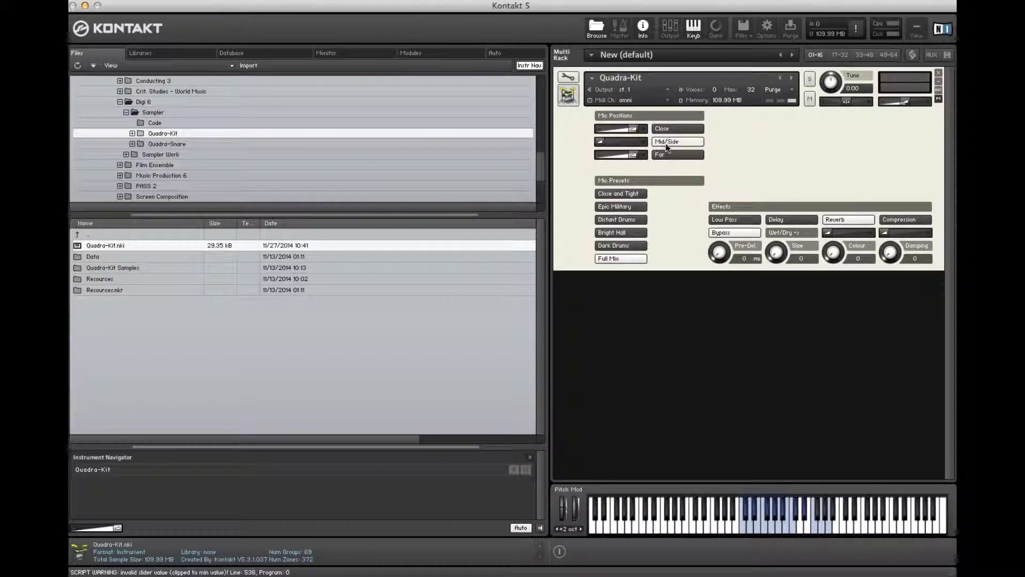
pyautogui.click(669, 156)
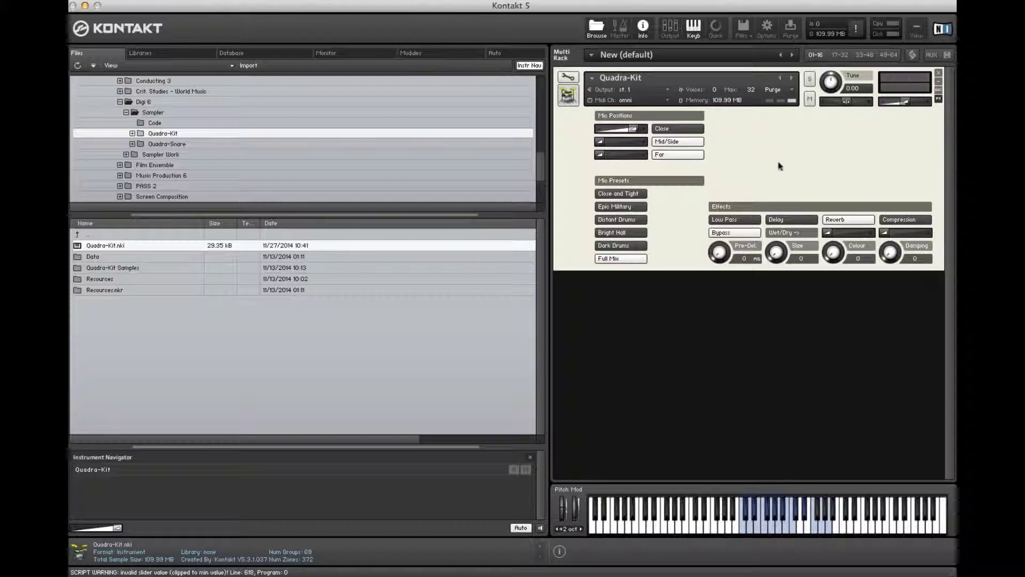
# Step: Try the reverb by disabling its bypass and raising Wet/Dry, and return it to minimum with bypass enabled
pyautogui.click(736, 232)
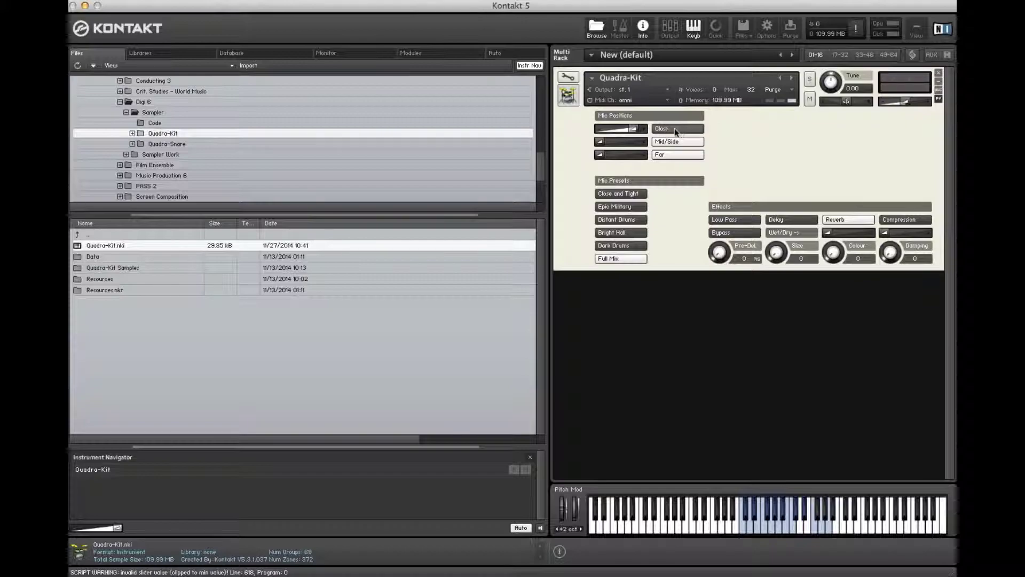
pyautogui.moveTo(825, 232); pyautogui.dragTo(878, 233)
pyautogui.moveTo(851, 234); pyautogui.dragTo(716, 233)
pyautogui.click(718, 233)
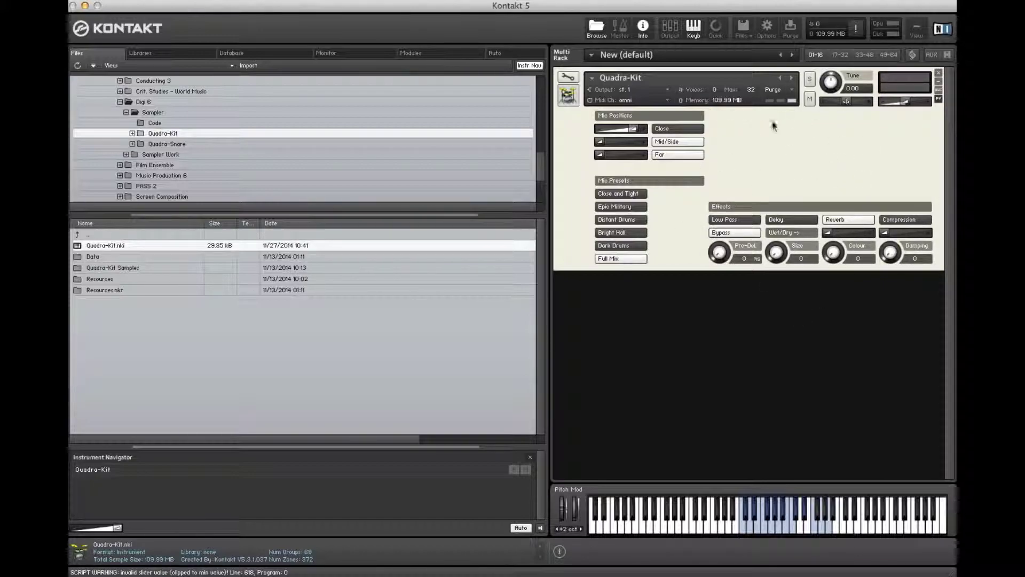
# Step: Display the Delay and Compression effect controls, and toggle the compressor's bypass
pyautogui.click(781, 218)
pyautogui.click(785, 219)
pyautogui.click(897, 220)
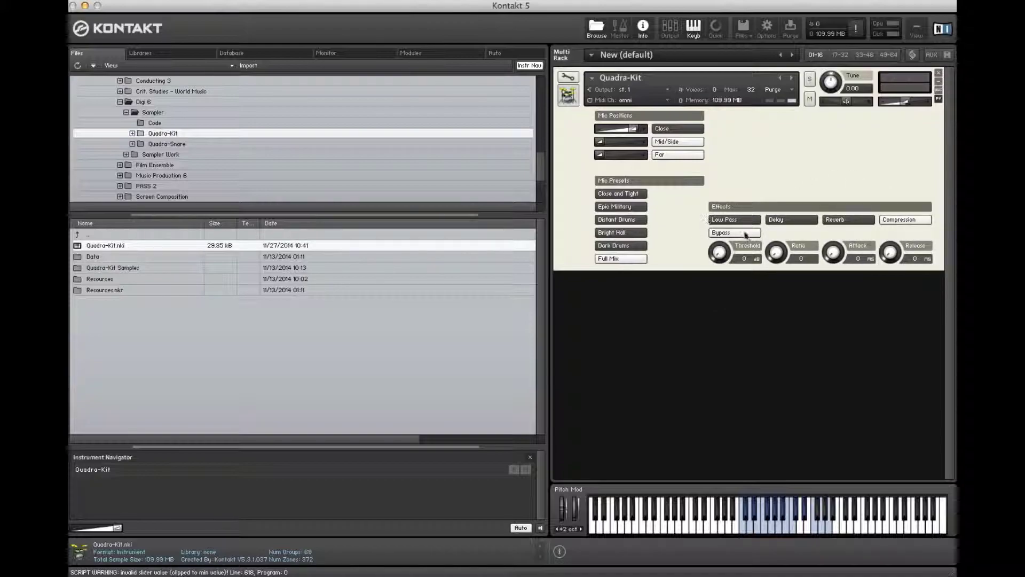
pyautogui.click(749, 234)
pyautogui.click(749, 233)
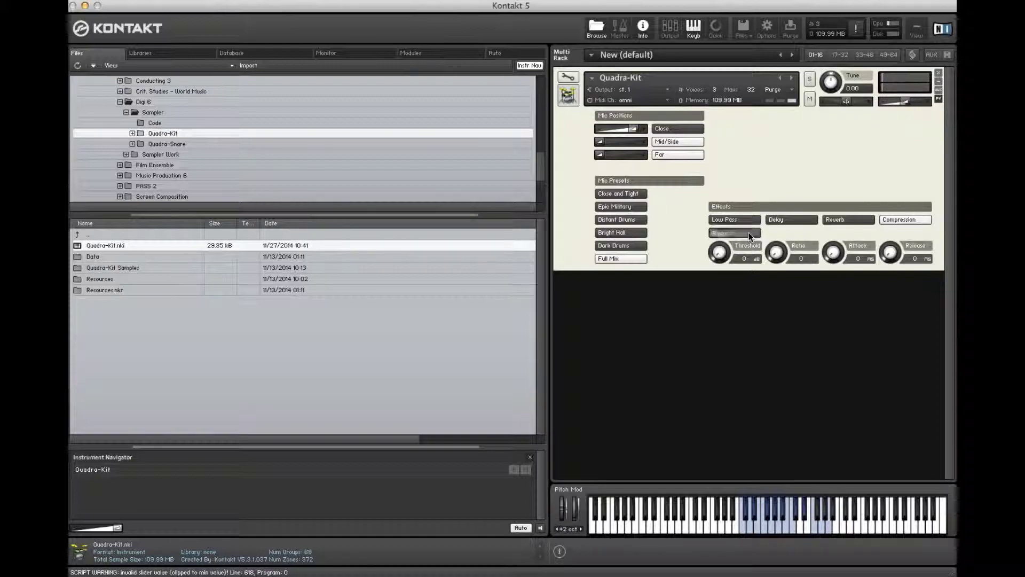
# Step: Unmute Quadra-Kit's Mid/Side and Far mics, and apply the Close and Tight mic preset
pyautogui.click(673, 142)
pyautogui.click(664, 154)
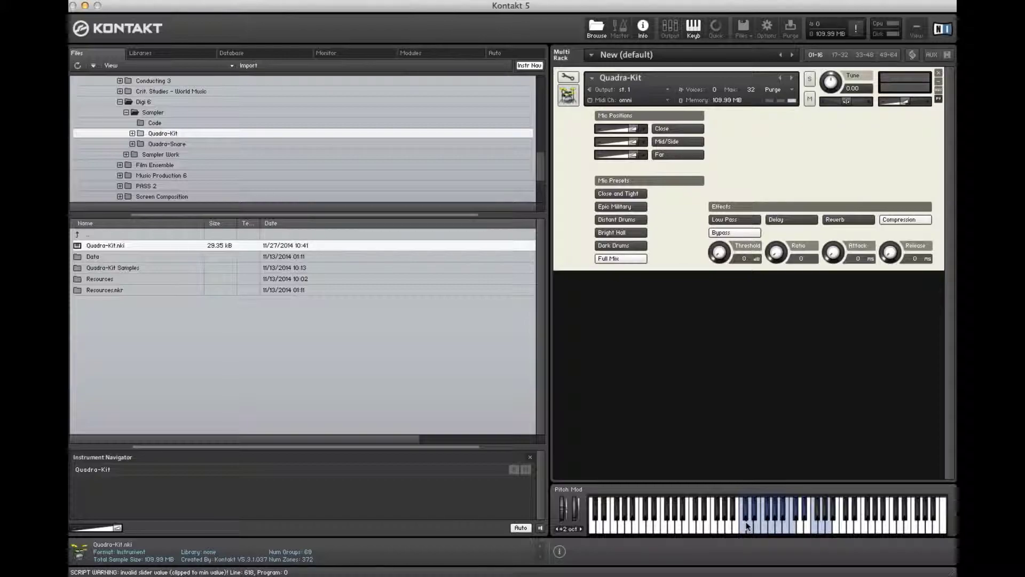
pyautogui.click(616, 193)
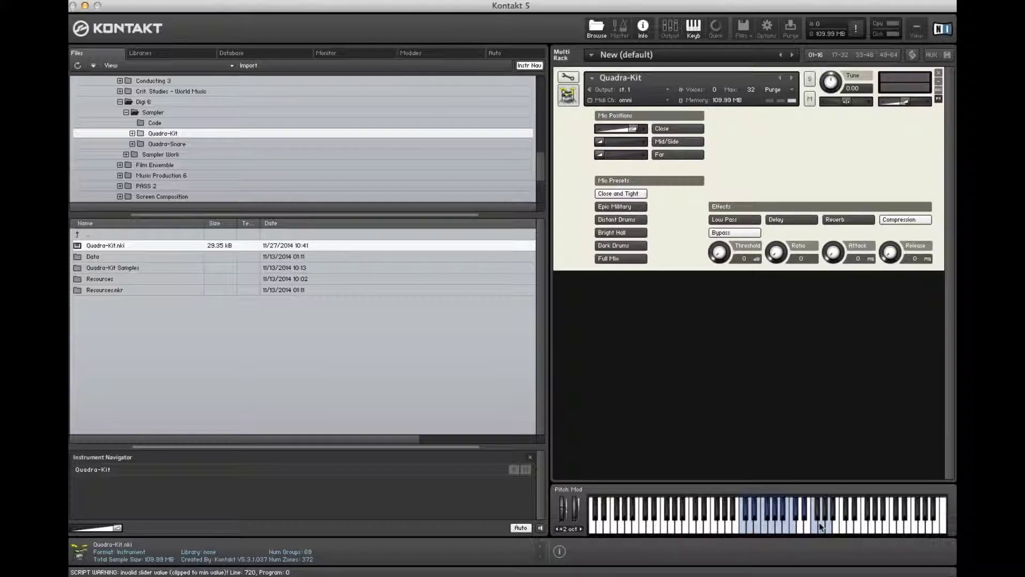
# Step: Collapse Quadra-Kit's performance view and load Quadra-Snare.nki from the Quadra-Snare folder into the rack
pyautogui.click(568, 96)
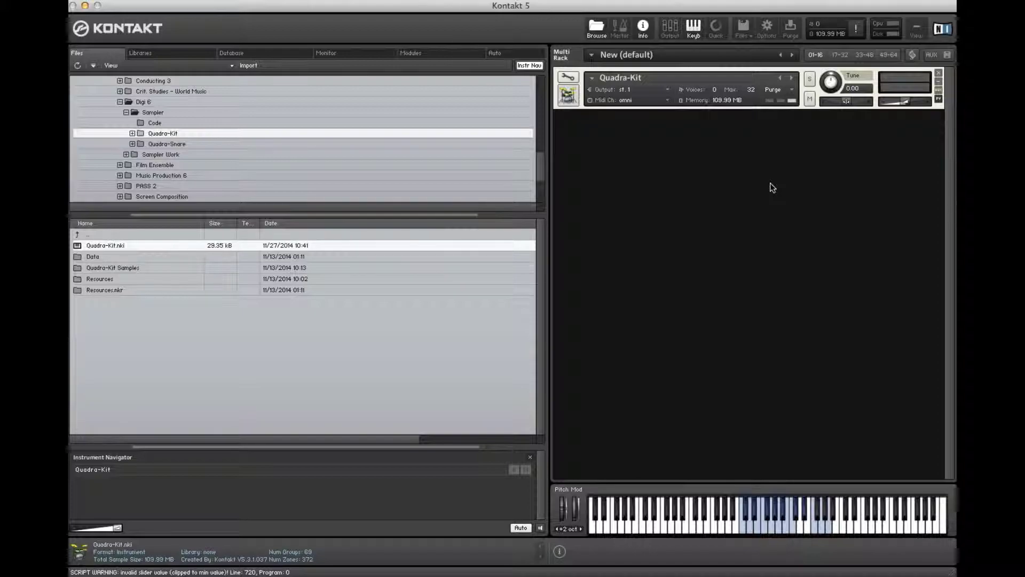
pyautogui.click(155, 143)
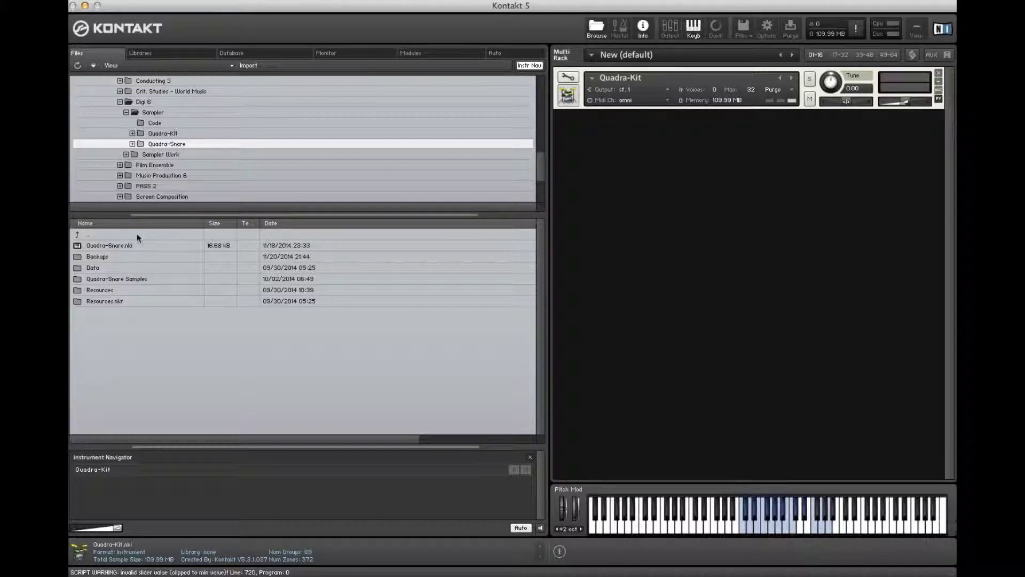
pyautogui.click(178, 246)
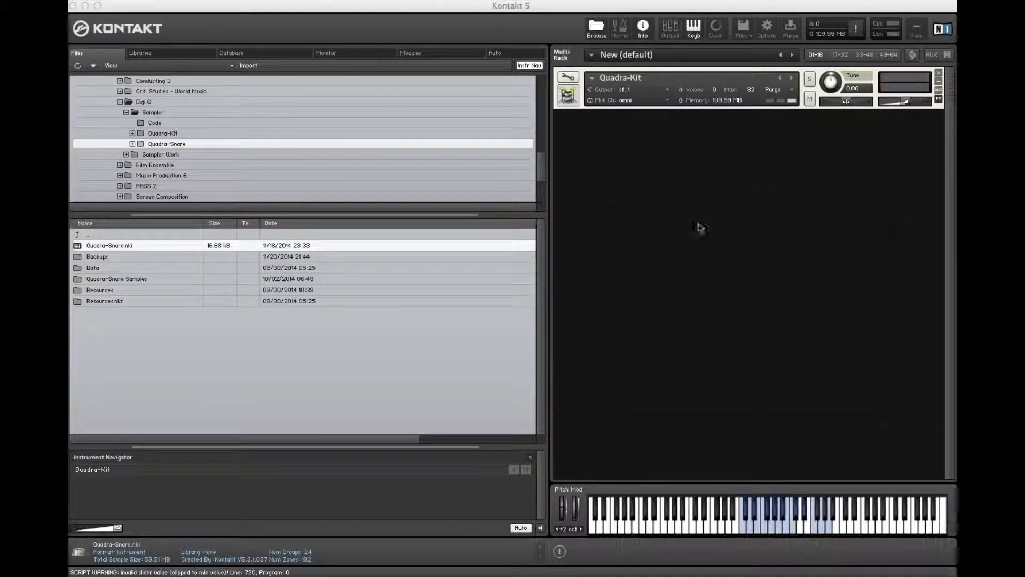
pyautogui.moveTo(696, 218); pyautogui.dragTo(696, 219)
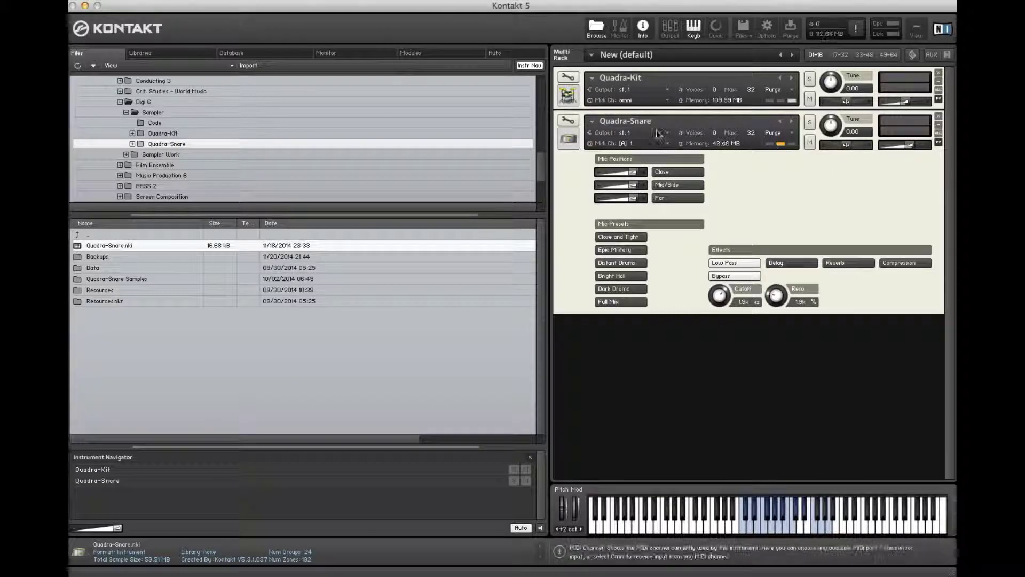
# Step: Mute Quadra-Kit and set Quadra-Snare's MIDI channel to omni, keeping Quadra-Kit's performance view collapsed
pyautogui.click(809, 99)
pyautogui.click(648, 143)
pyautogui.click(653, 155)
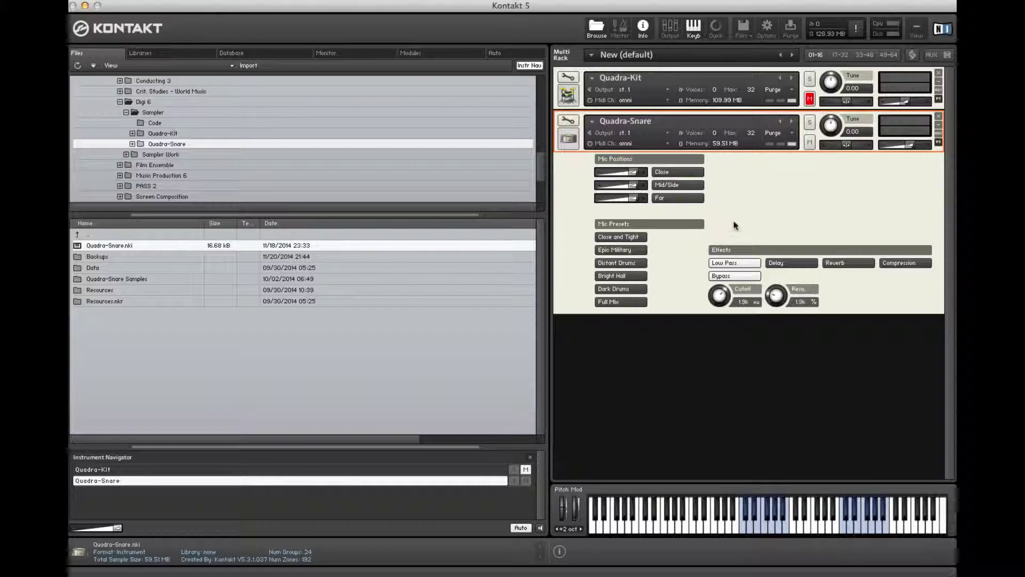
pyautogui.click(591, 77)
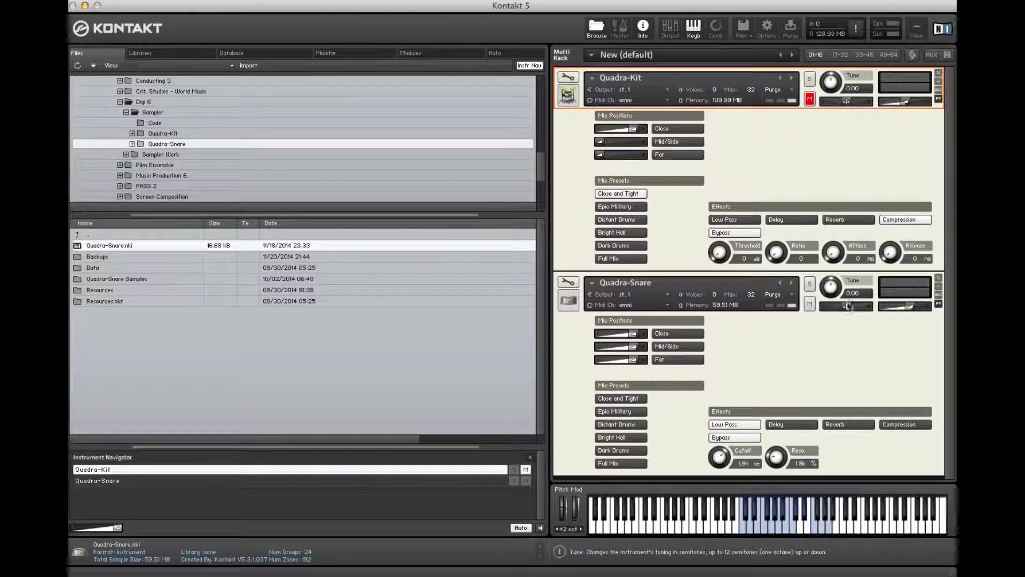
pyautogui.click(568, 101)
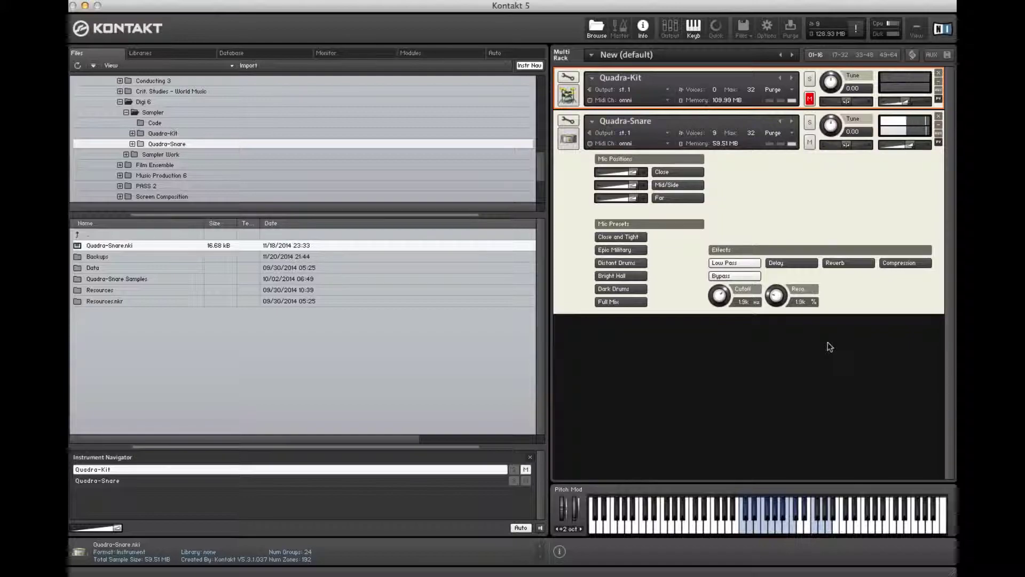
# Step: Audition Quadra-Snare's samples on the first few keys of its lower mapped range
pyautogui.click(742, 529)
pyautogui.click(754, 531)
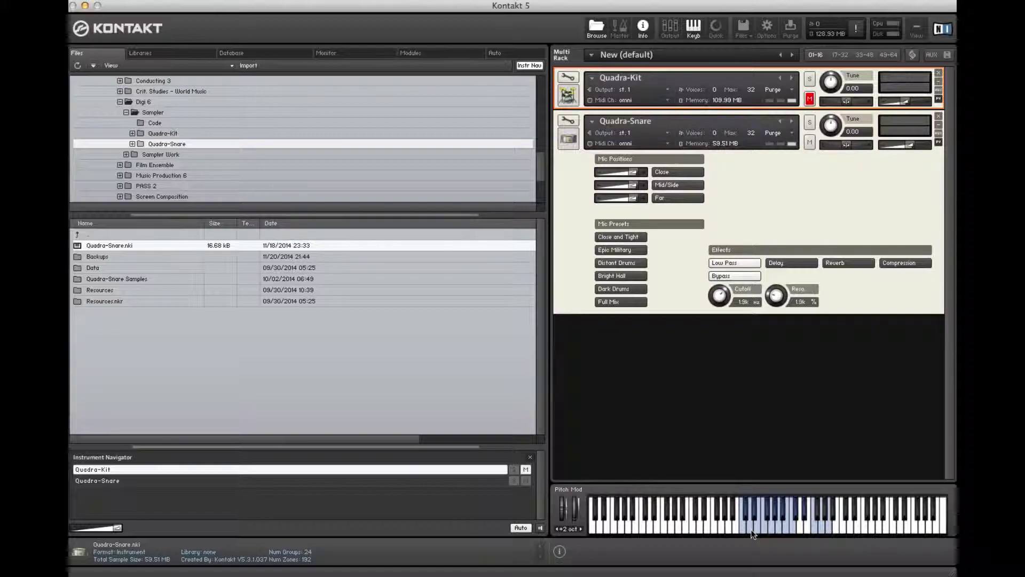
pyautogui.click(752, 531)
pyautogui.click(745, 519)
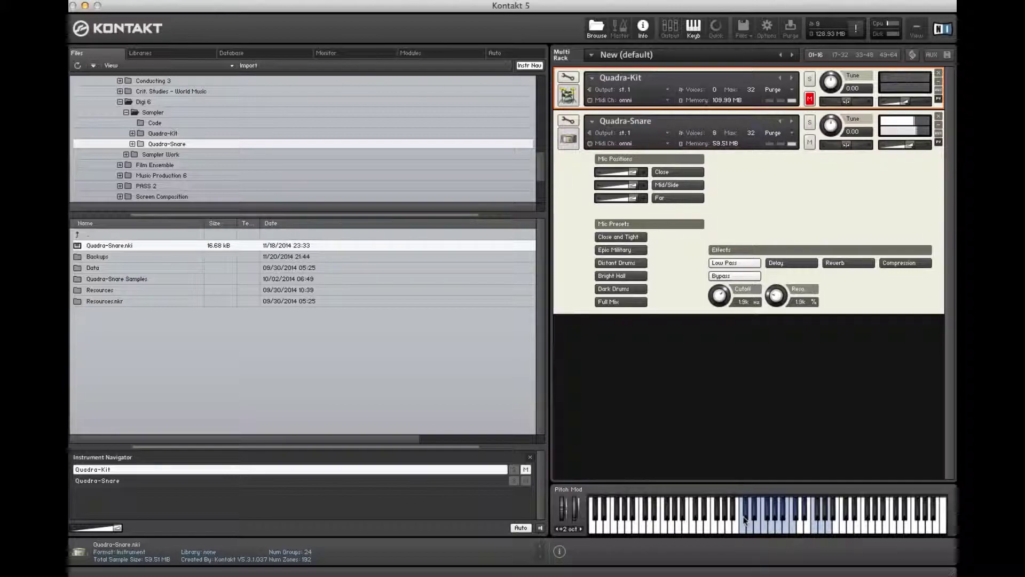
pyautogui.click(746, 518)
pyautogui.click(745, 519)
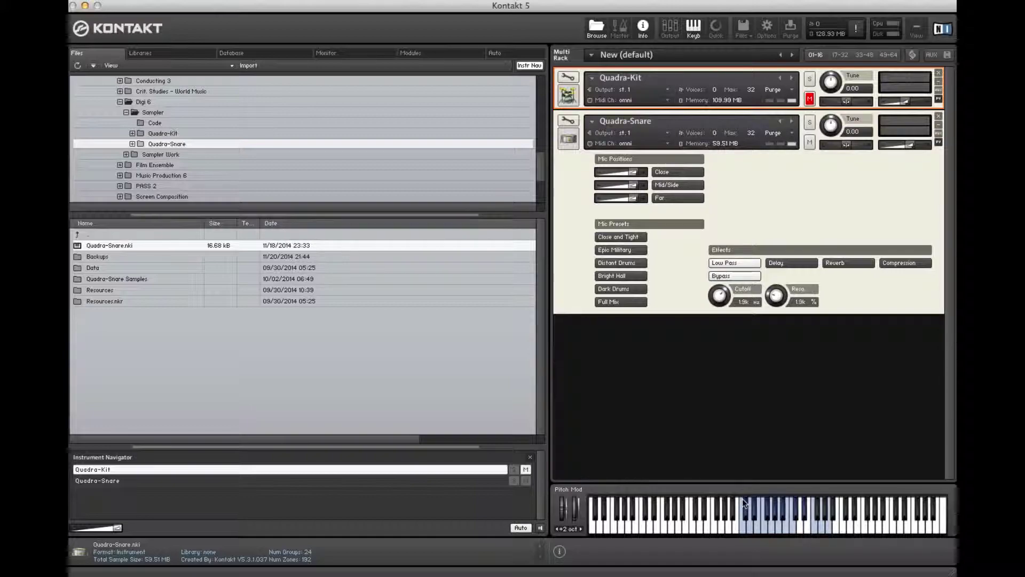
pyautogui.click(742, 498)
# Step: Audition Quadra-Snare's samples on the remaining keys further up the lower mapped range
pyautogui.click(763, 530)
pyautogui.click(766, 527)
pyautogui.click(766, 524)
pyautogui.click(771, 529)
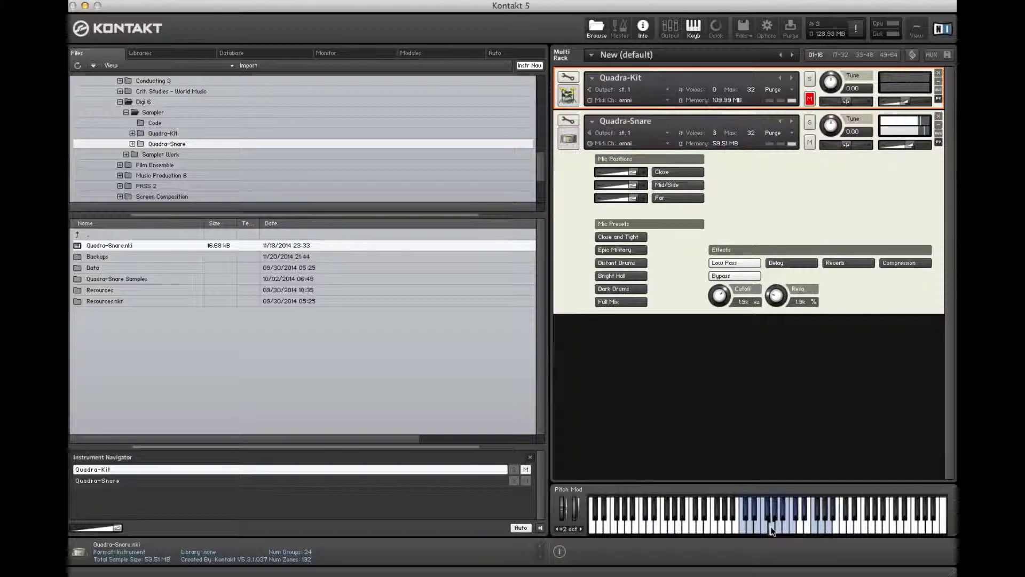
pyautogui.click(777, 527)
pyautogui.click(786, 528)
pyautogui.click(786, 528)
# Step: Select Quadra-Snare to show its own key mapping, and audition samples in its upper mapped range
pyautogui.click(827, 138)
pyautogui.click(790, 528)
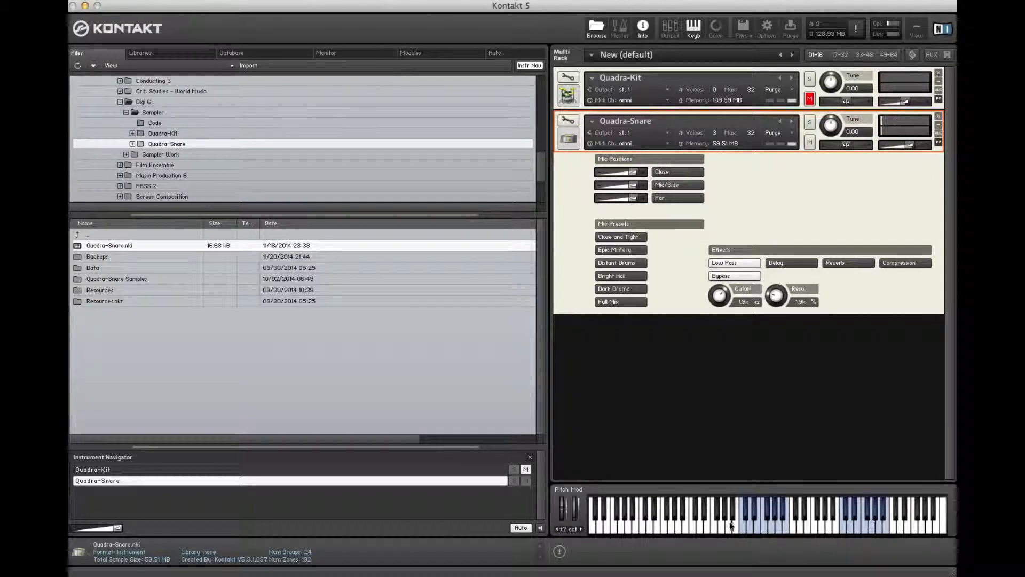
pyautogui.click(848, 525)
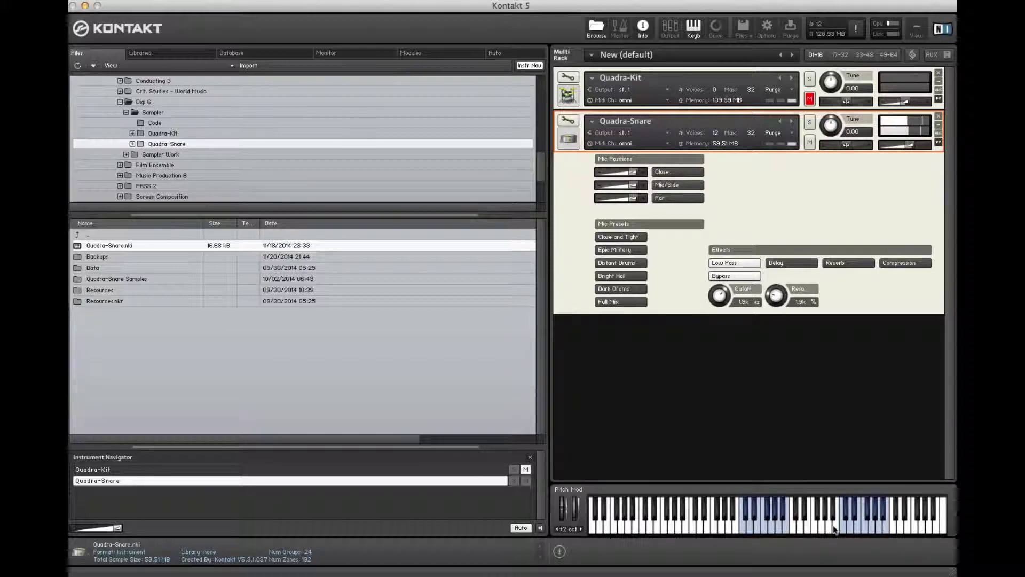
pyautogui.click(852, 529)
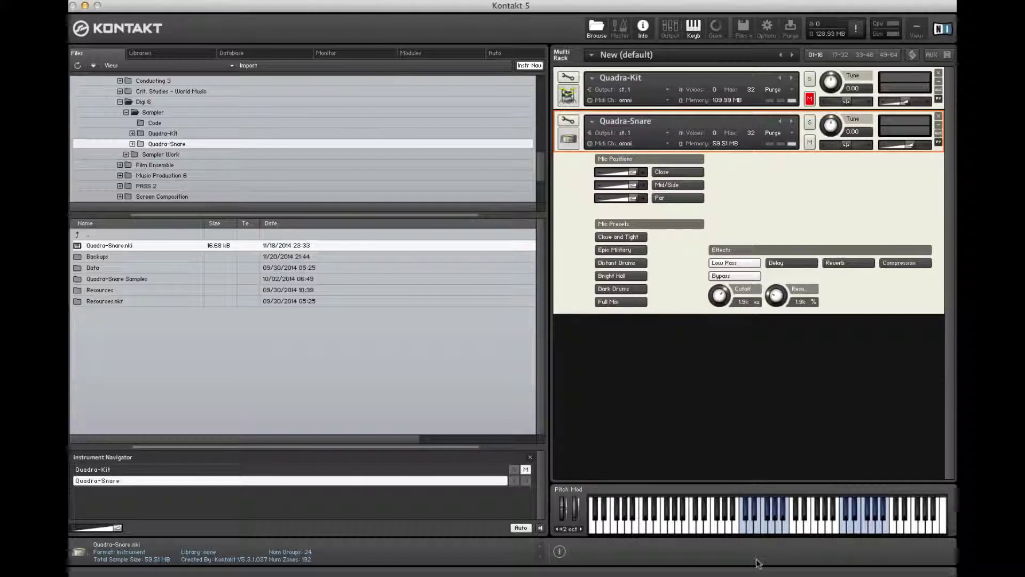
# Step: Play Quadra-Snare's lowest mapped white keys repeatedly, and collapse and reopen its performance view
pyautogui.click(745, 527)
pyautogui.click(749, 528)
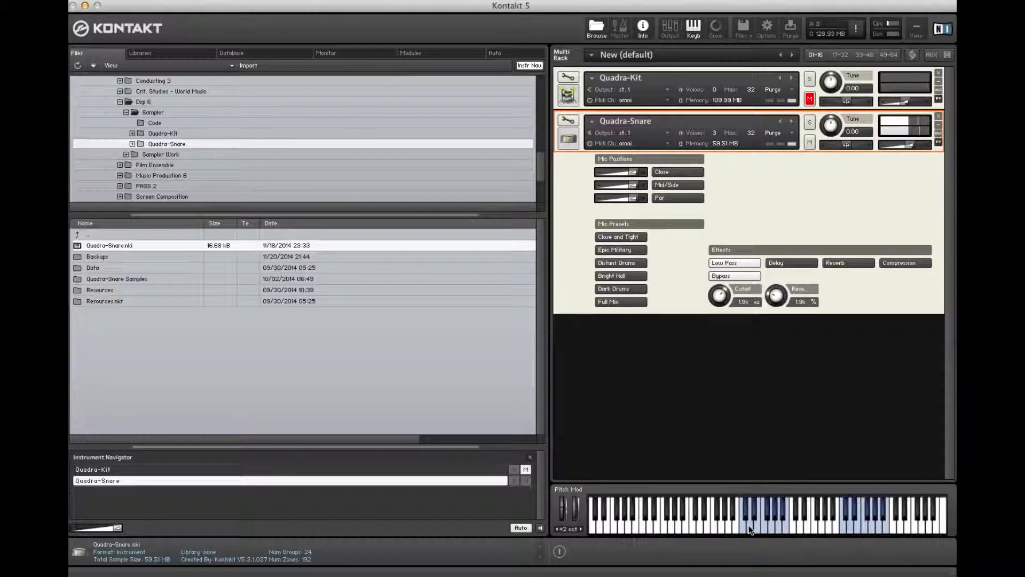
pyautogui.click(749, 529)
pyautogui.click(749, 529)
pyautogui.click(749, 528)
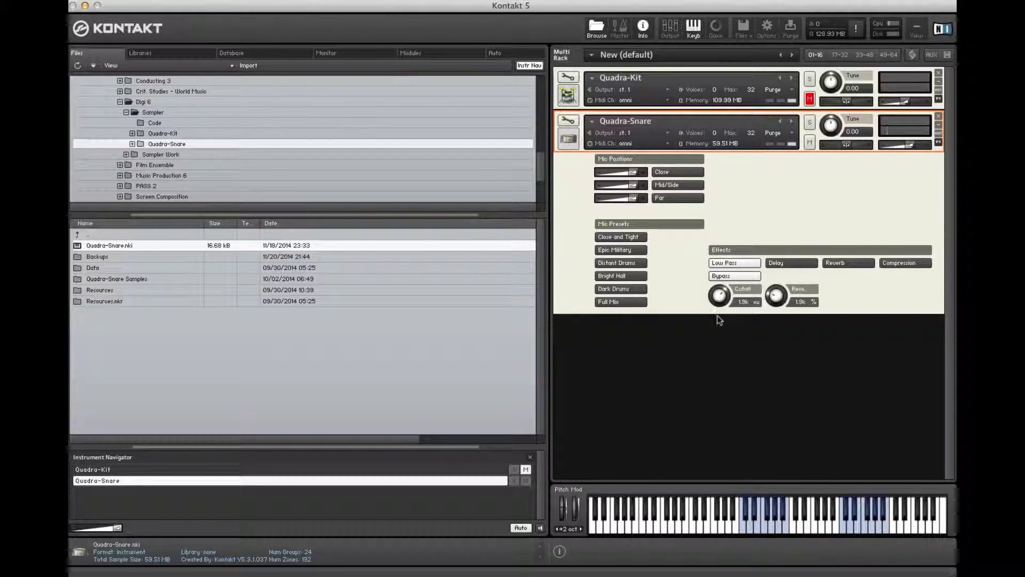
pyautogui.click(575, 143)
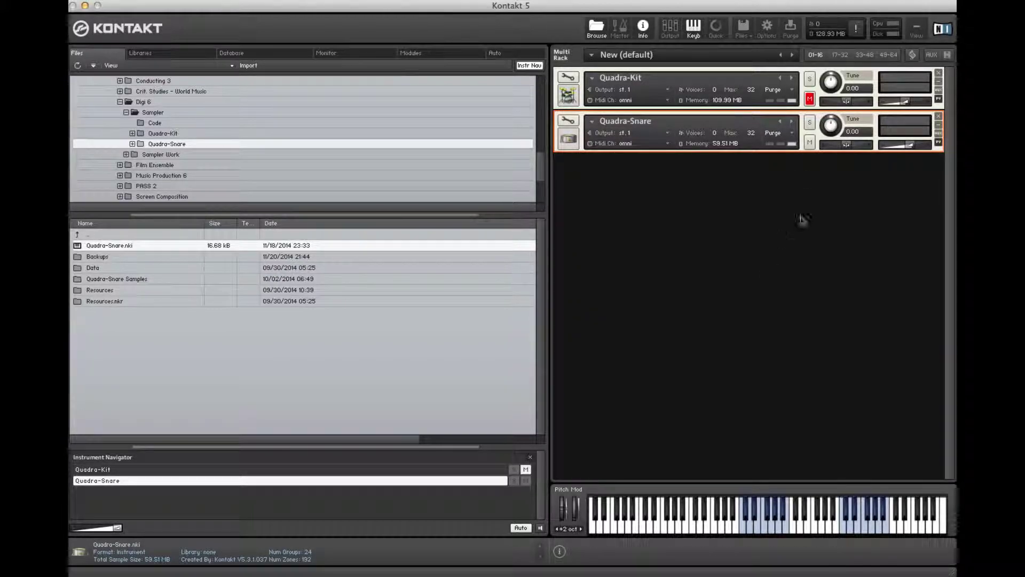
pyautogui.click(573, 143)
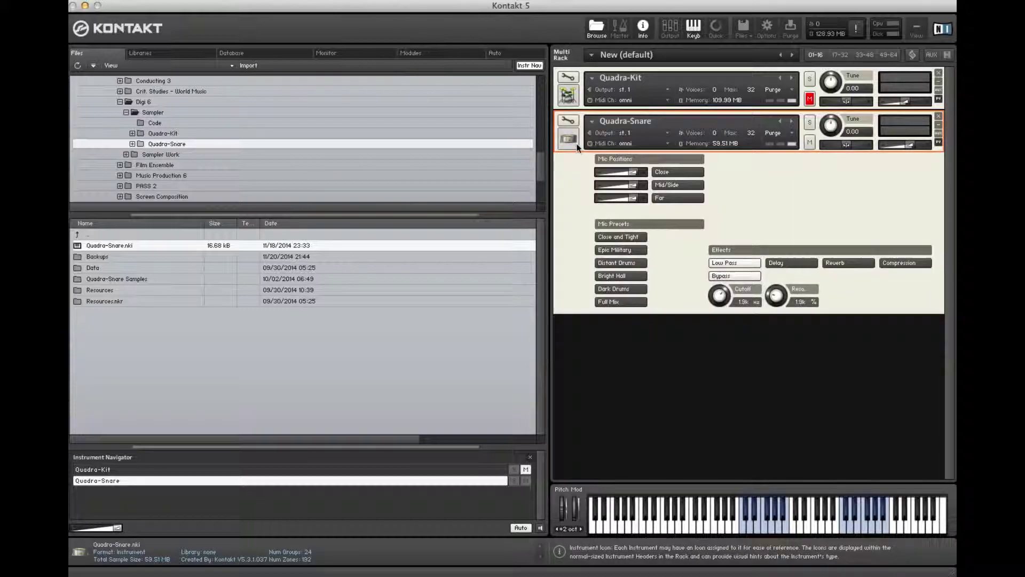